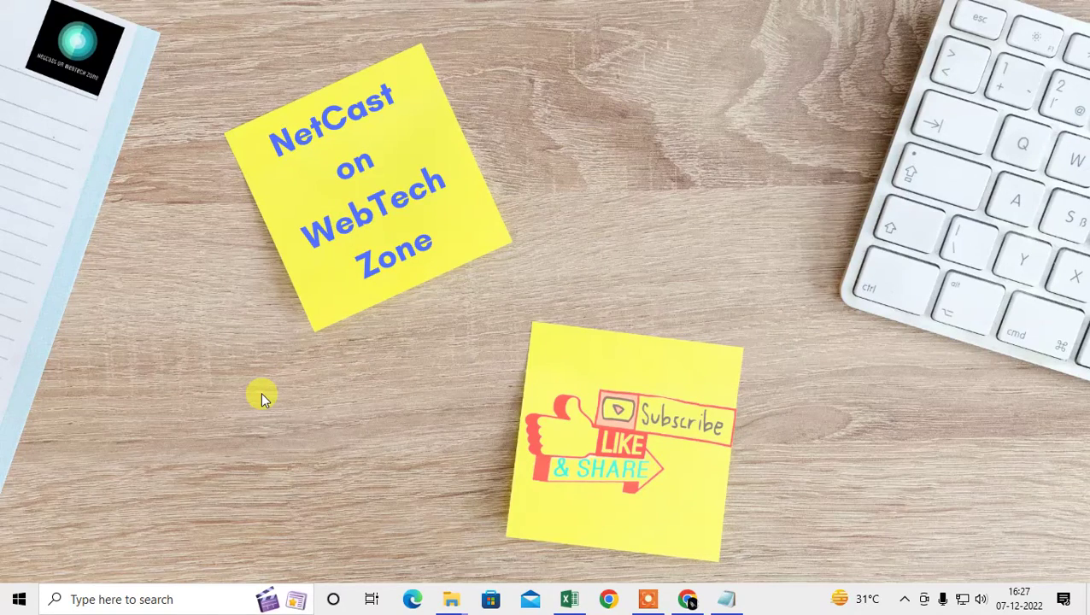
Refresh the Windows desktop and launch Google Chrome to a New Tab page
right_click(512, 83)
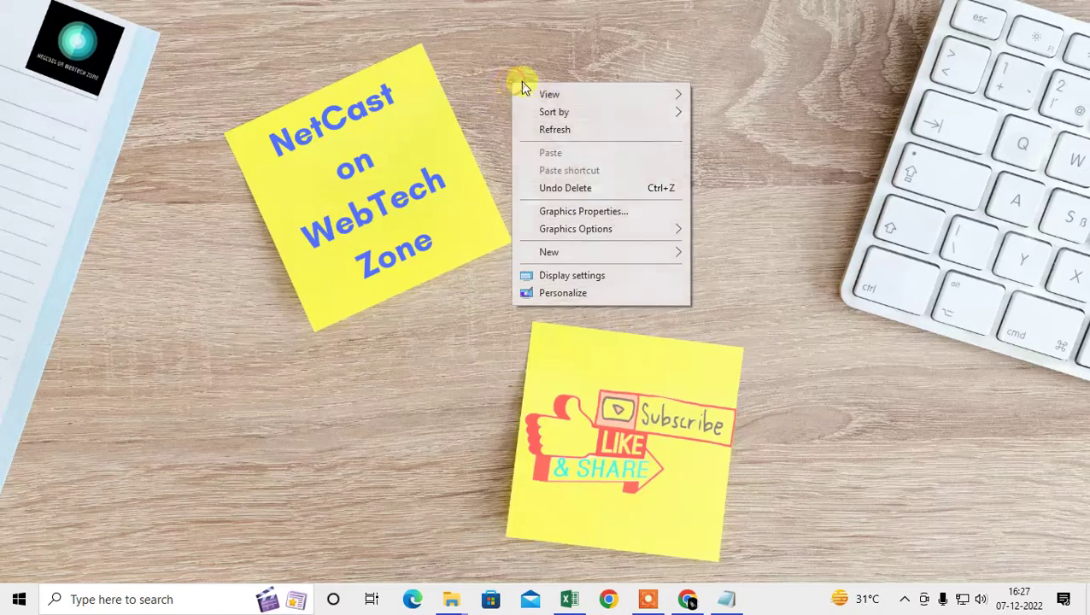
left_click(597, 132)
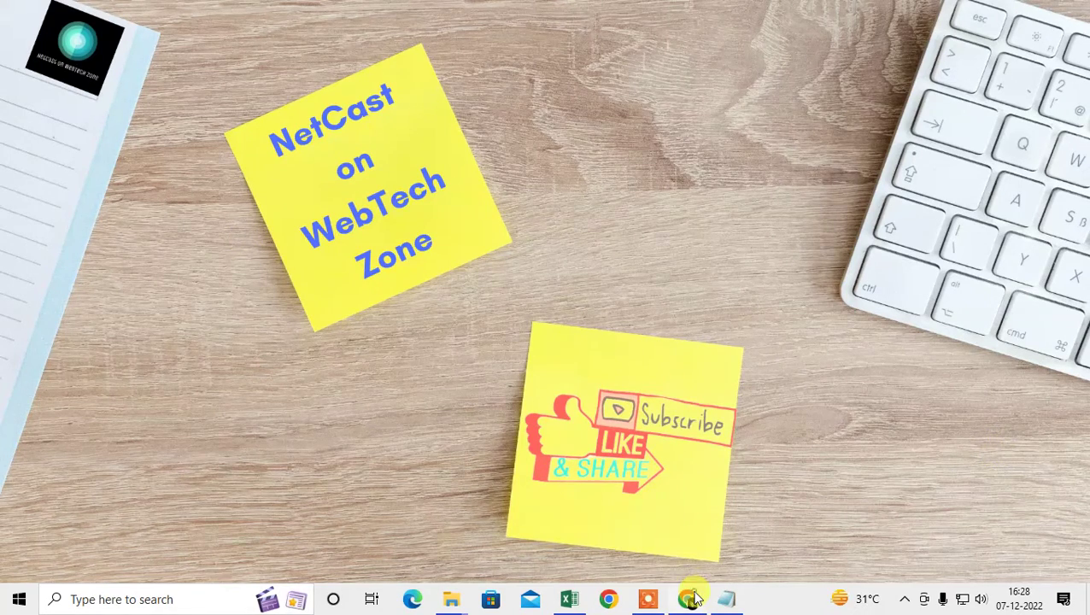
left_click(691, 599)
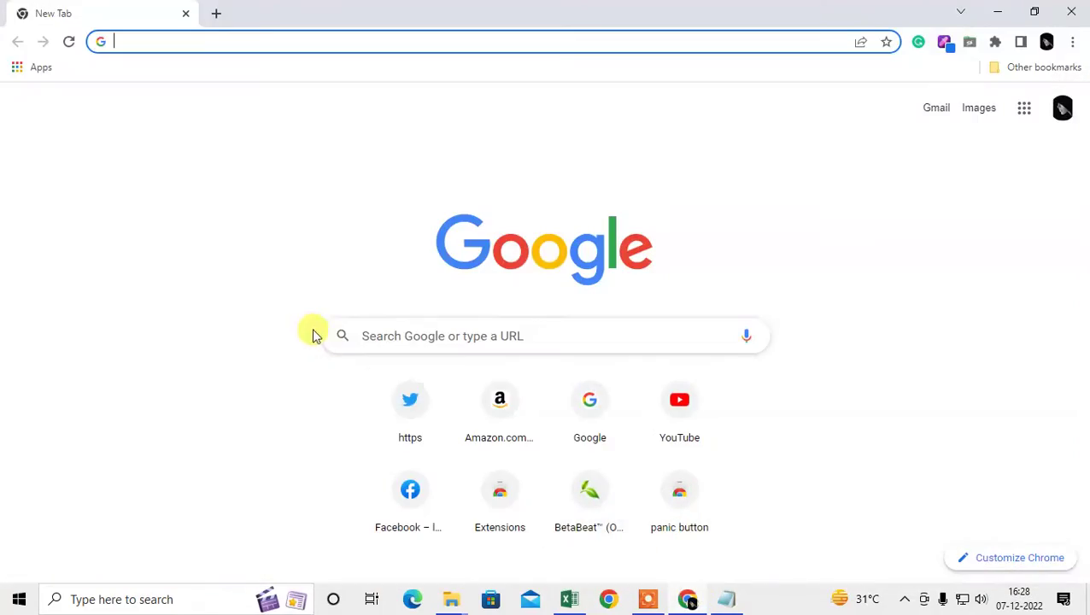
Minimize Chrome and open Windows Settings to the System > Sound page
left_click(994, 10)
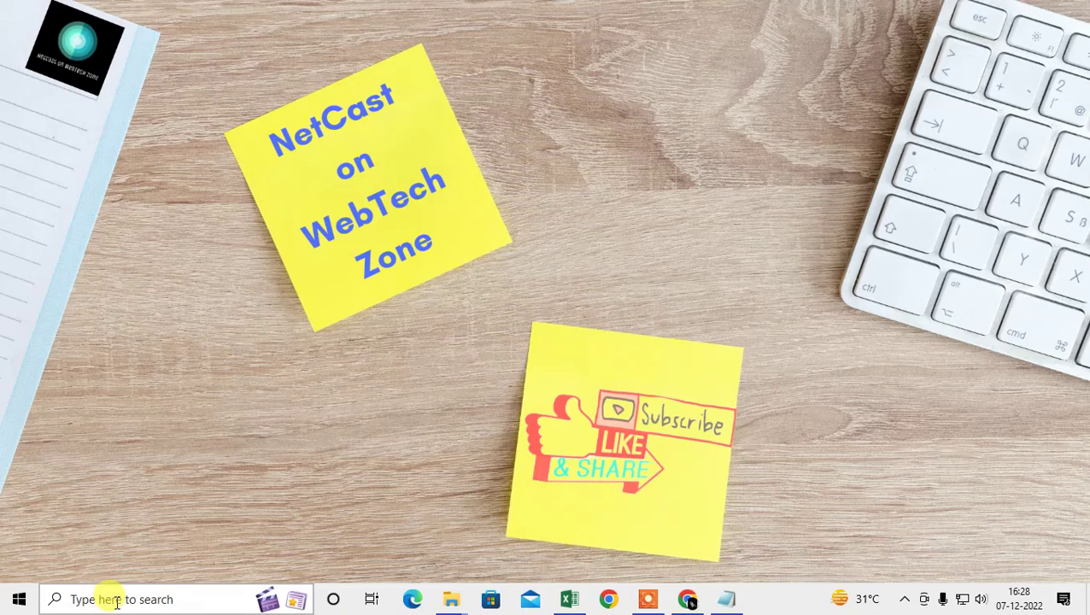
left_click(117, 601)
type("see")
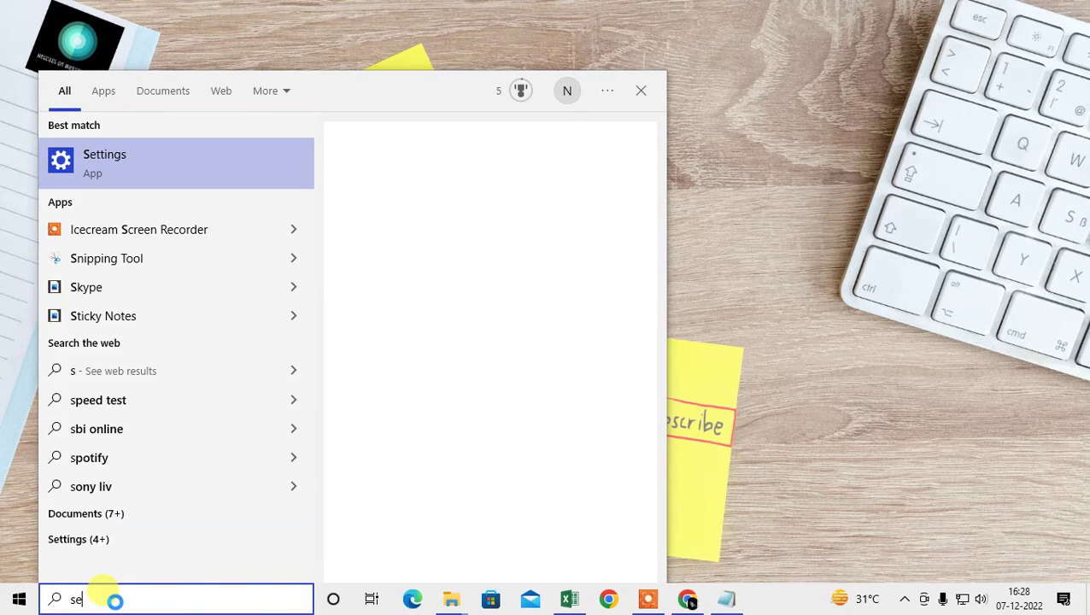
left_click(156, 168)
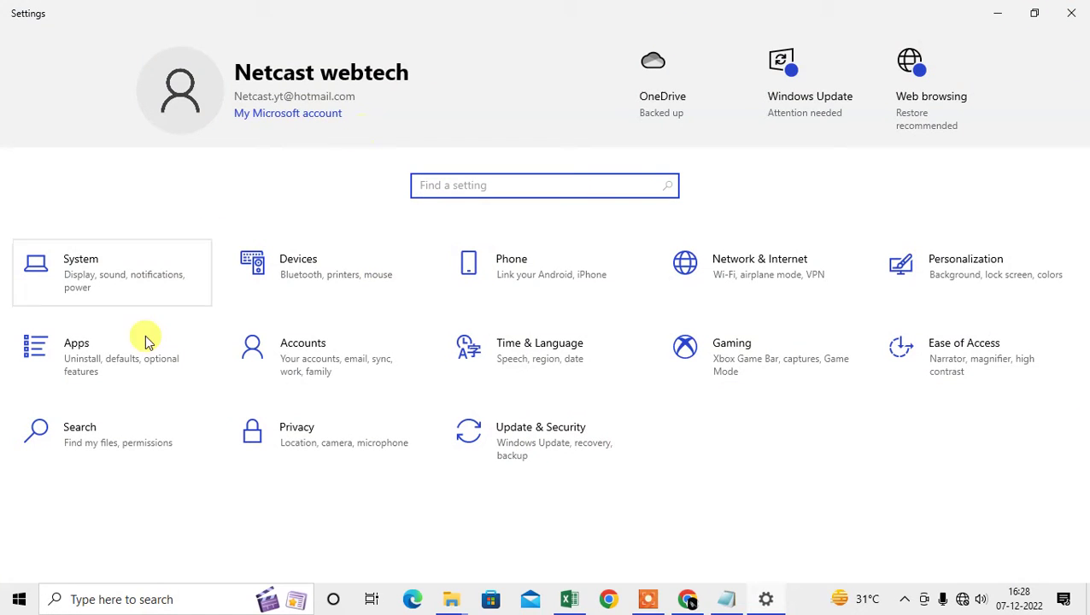
left_click(117, 290)
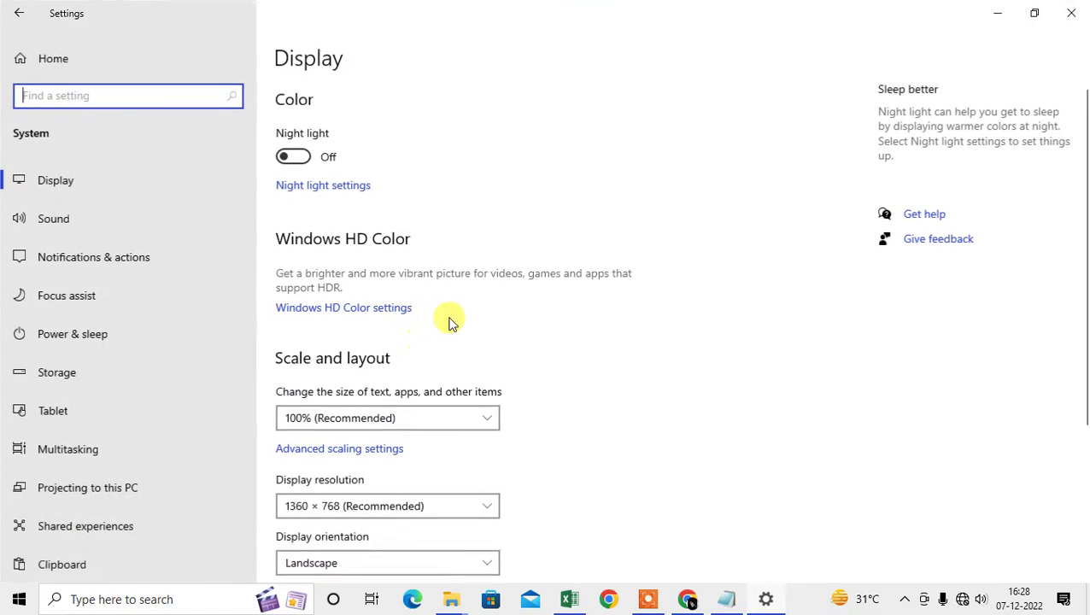
left_click(76, 228)
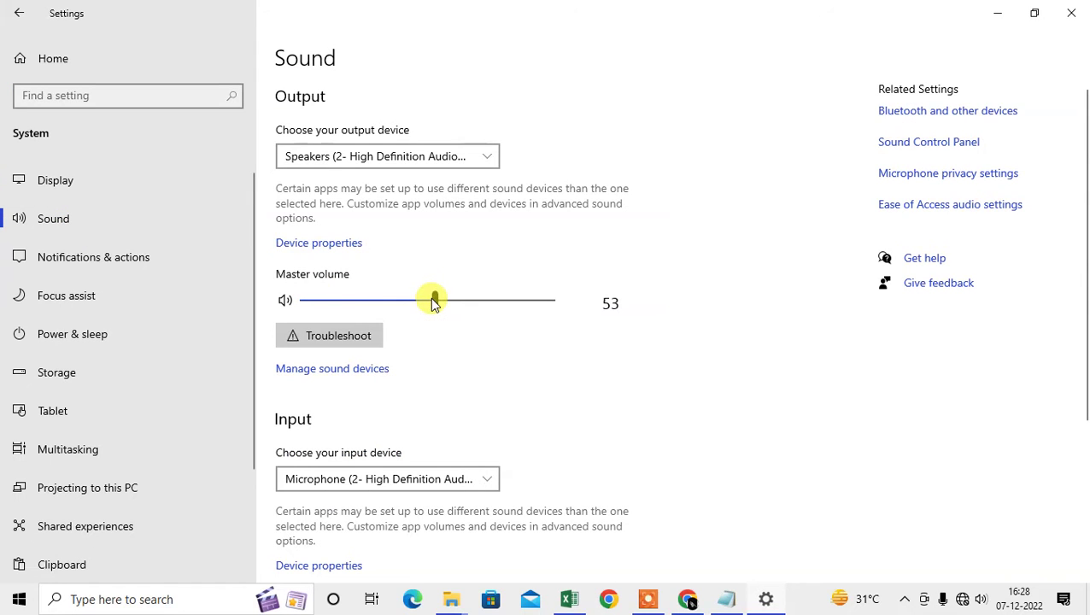
Set the master volume to 50 and scroll down the Sound page
mouse_move(433, 304)
left_mouse_down()
mouse_move(554, 302)
mouse_move(416, 306)
mouse_move(557, 306)
mouse_move(561, 330)
mouse_move(516, 314)
mouse_move(428, 316)
left_mouse_up()
scroll(472, 304, "down", 3)
scroll(689, 304, "down", 3)
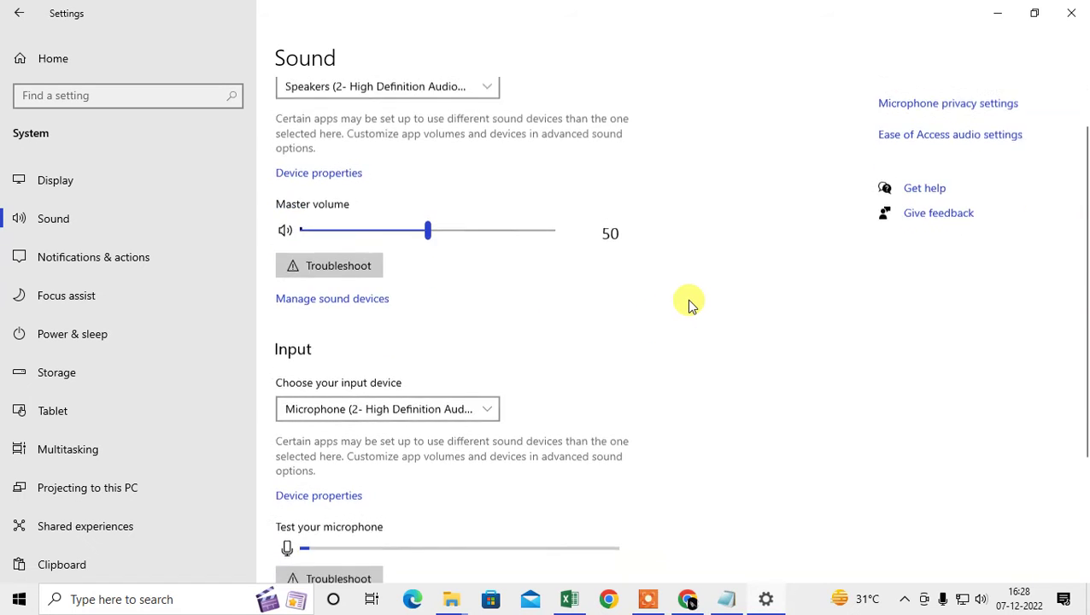
scroll(611, 235, "down", 2)
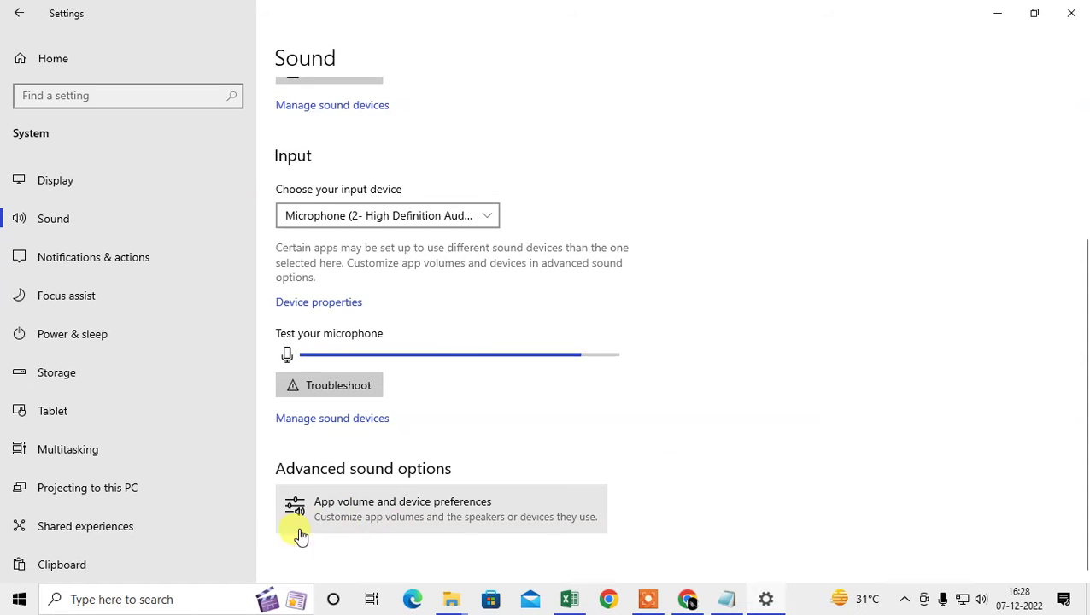
Test the System sounds volume in App volume preferences, leave it at 100, then return to Sound
left_click(379, 505)
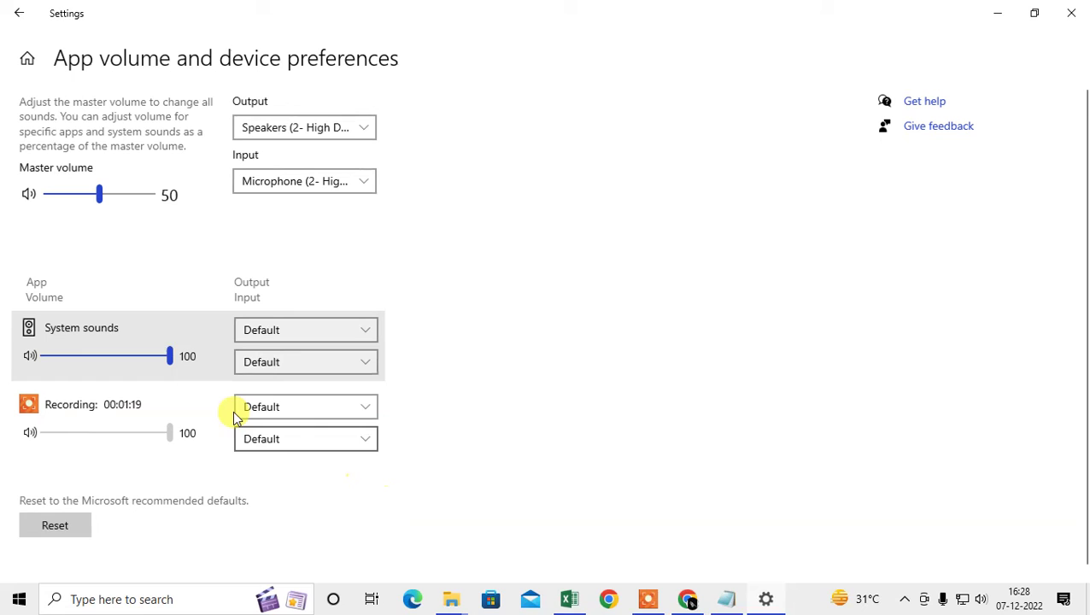
scroll(104, 304, "down", 1)
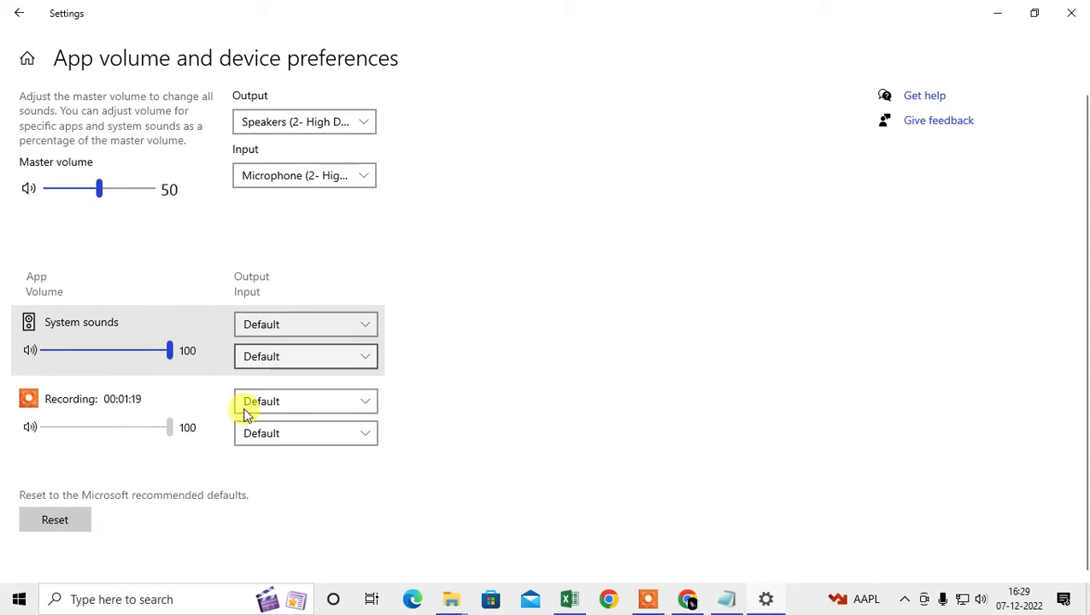
scroll(89, 328, "up", 1)
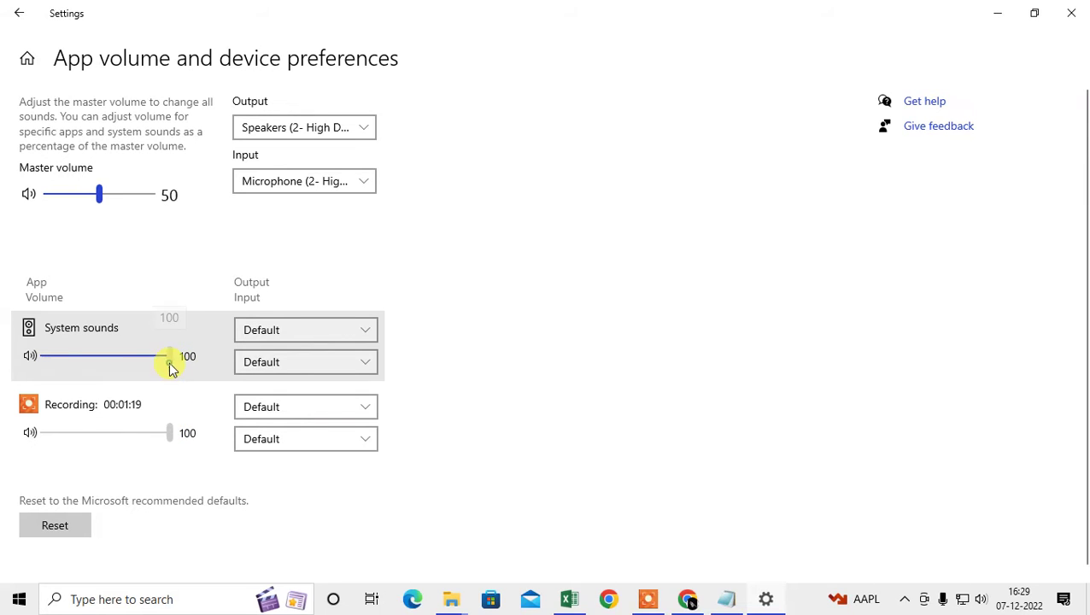
mouse_move(170, 366)
left_mouse_down()
mouse_move(115, 365)
mouse_move(186, 361)
left_mouse_up()
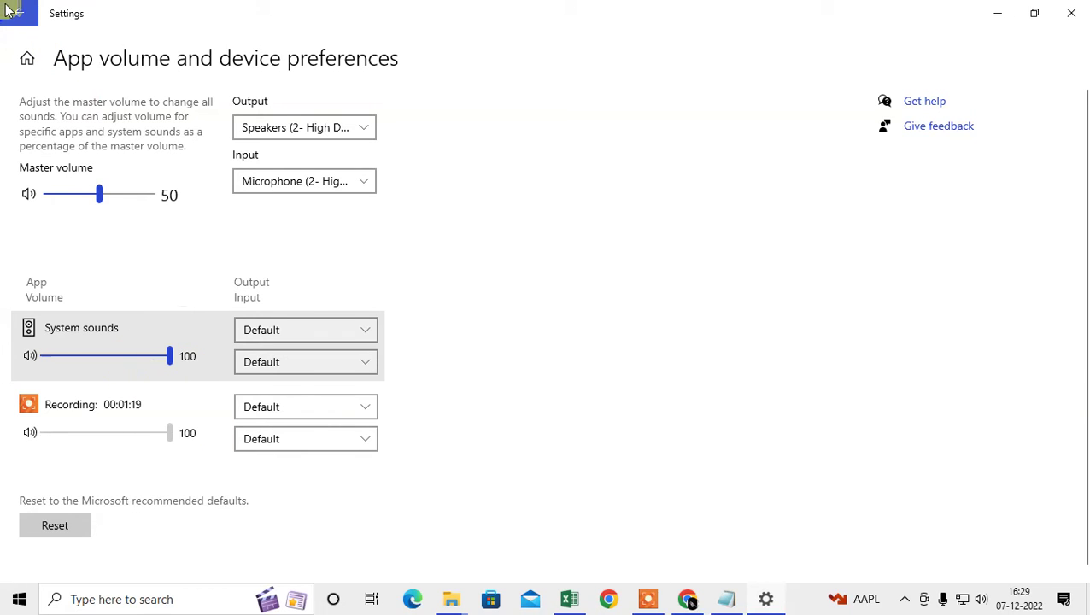
left_click(13, 12)
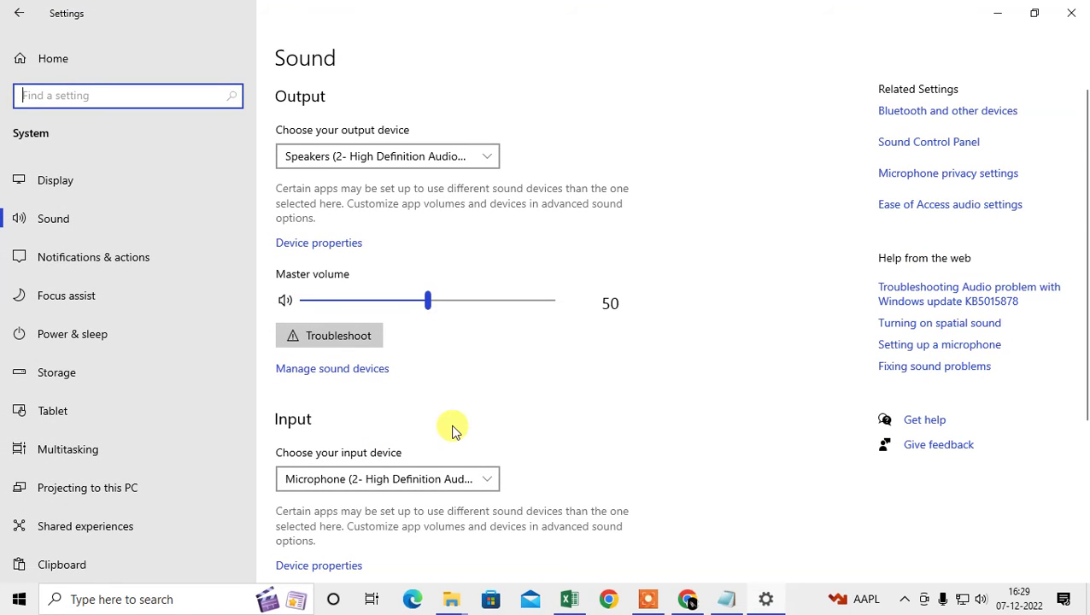
scroll(509, 350, "down", 5)
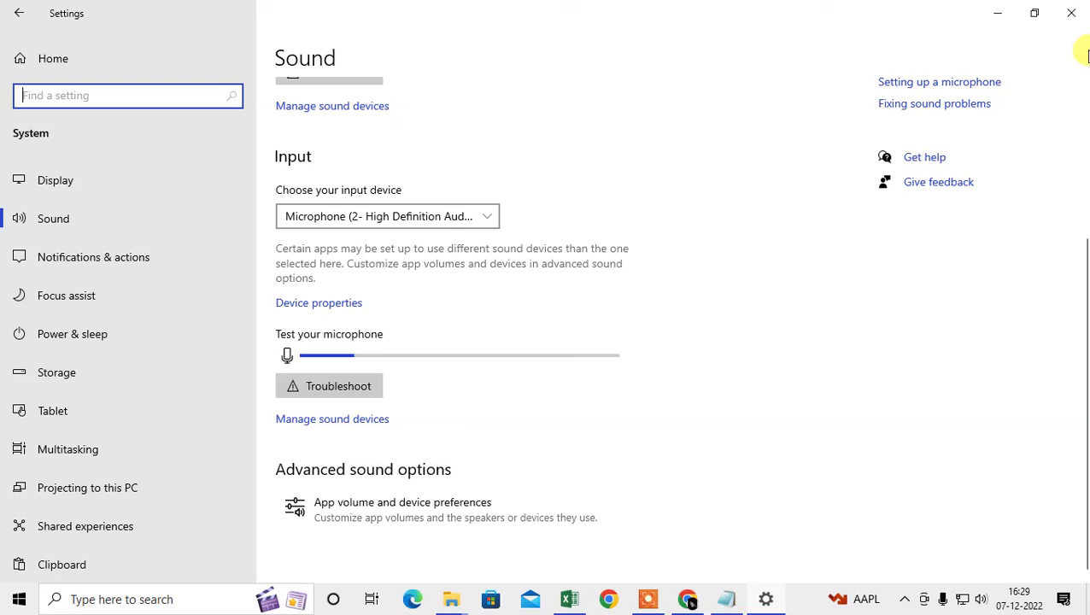
Close Settings, return to Chrome, and open the extensions page's side menu
left_click(1068, 14)
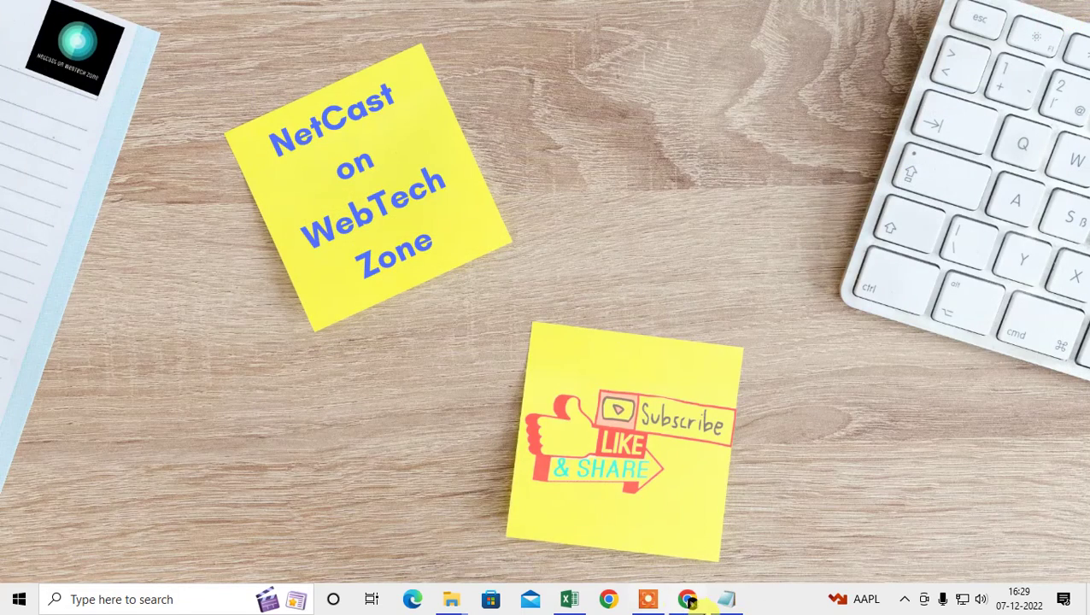
left_click(689, 600)
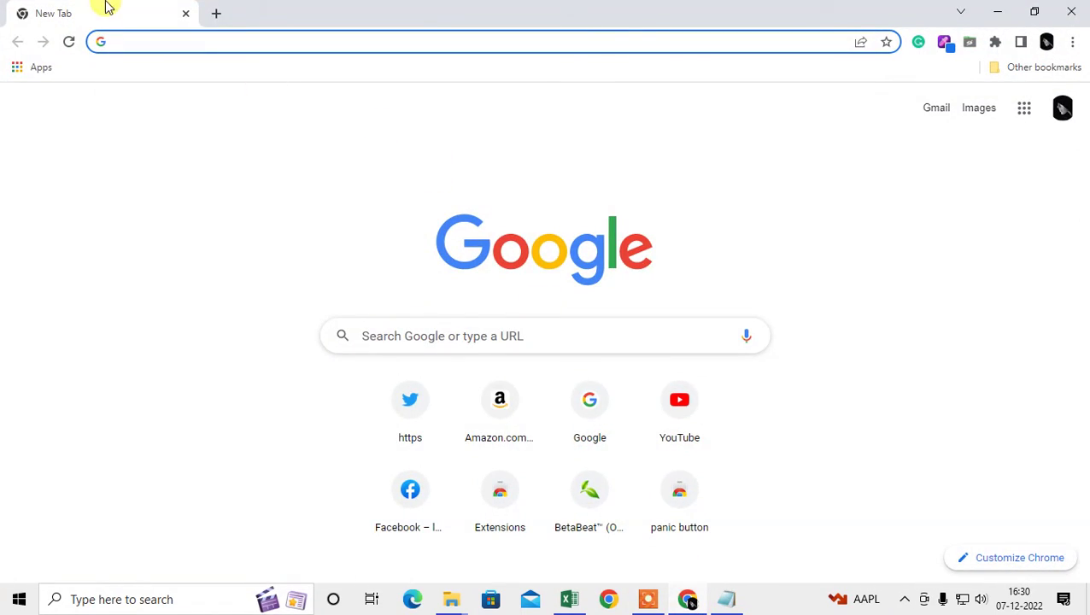
left_click(1072, 43)
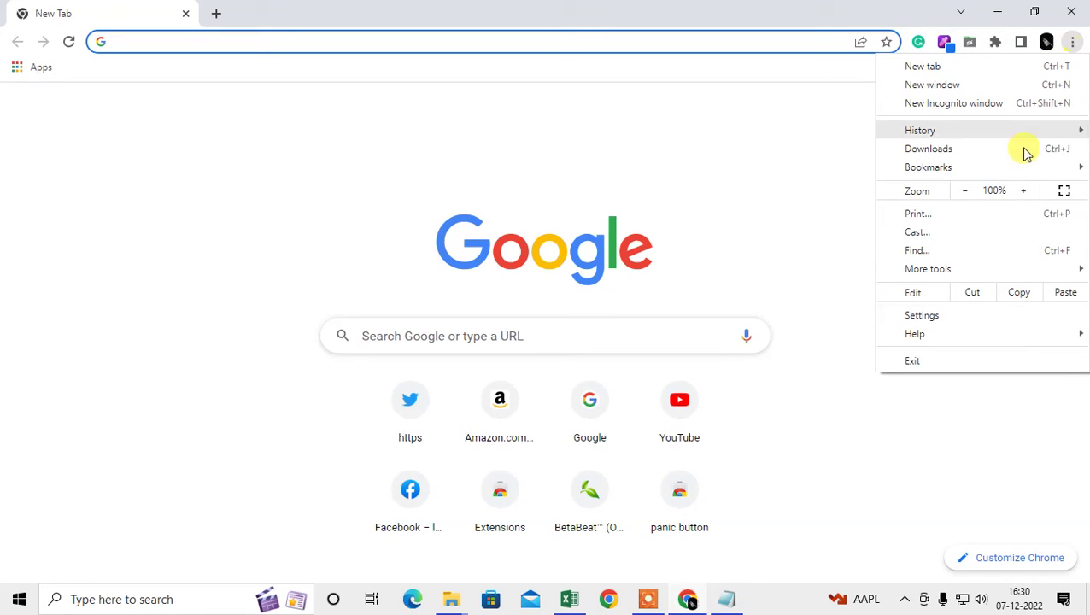
mouse_move(959, 272)
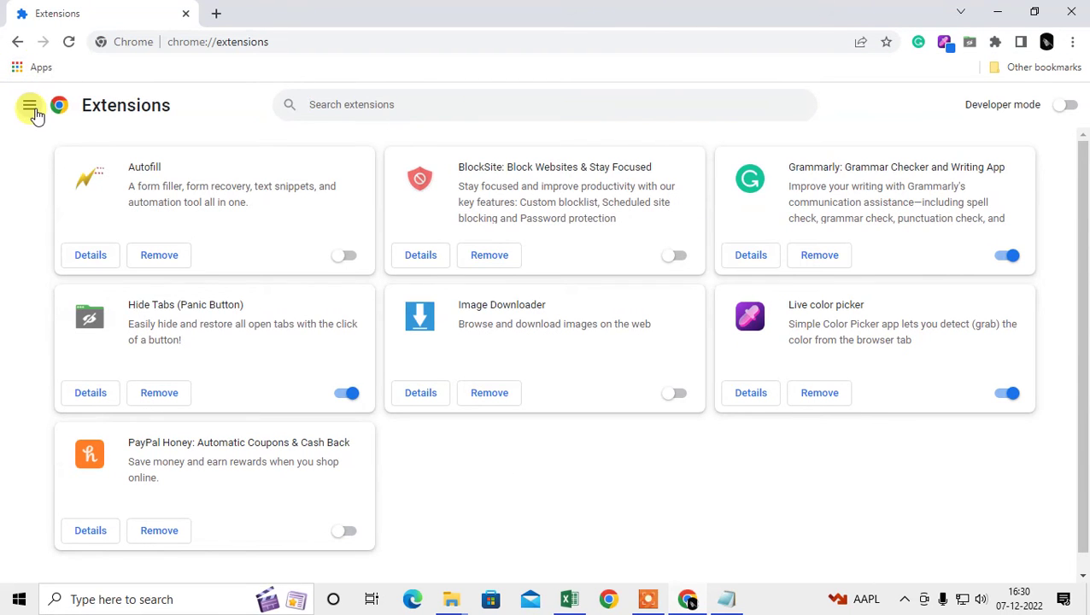
left_click(30, 106)
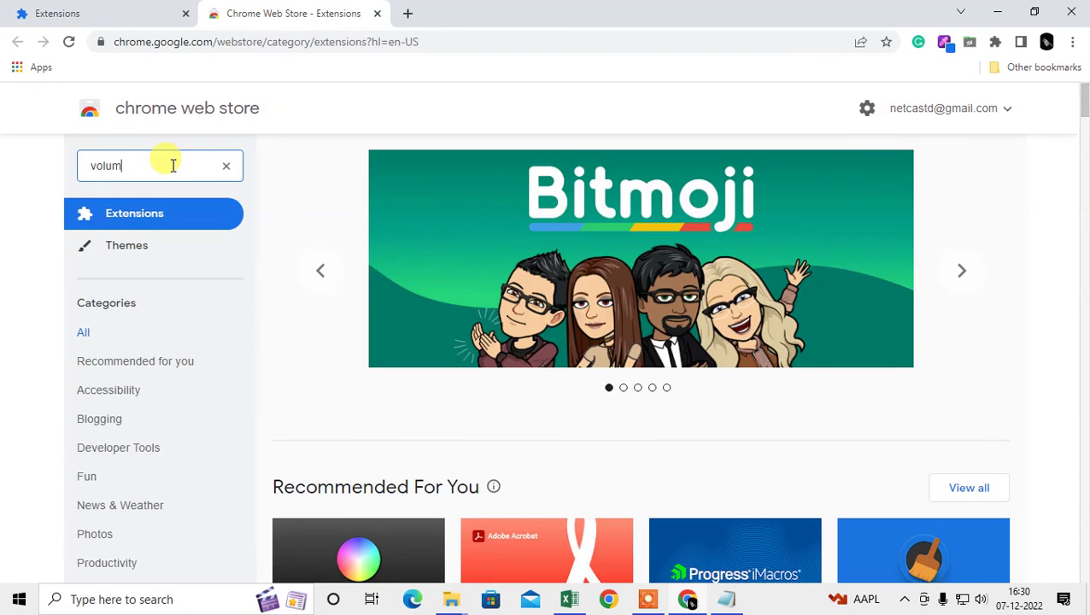
Search the Chrome Web Store for 'volume booster'
type("e control")
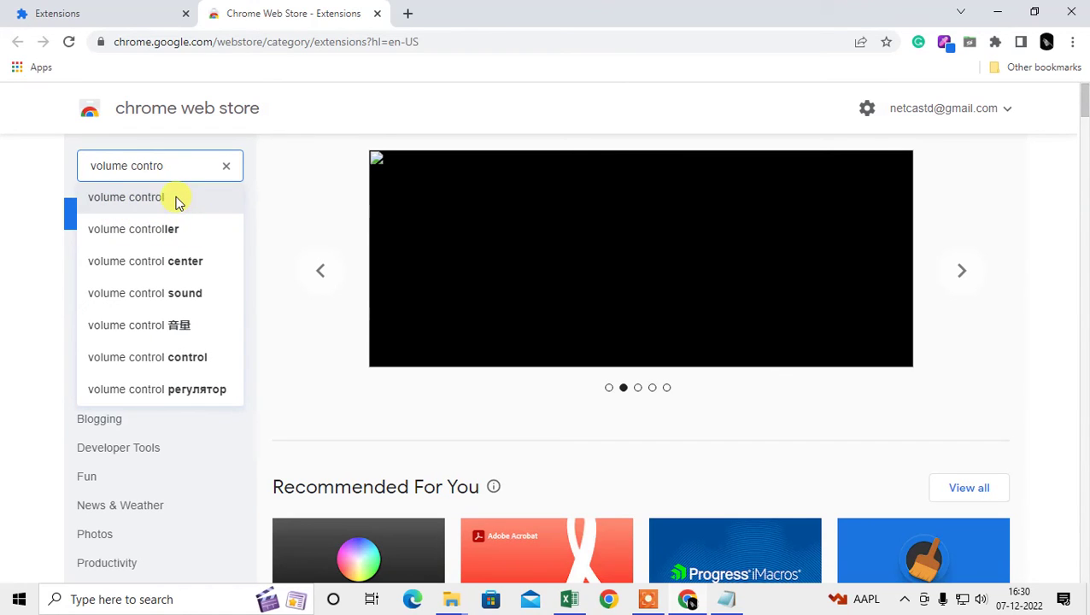
key("BackSpace")
key("BackSpace")
key("BackSpace")
key("BackSpace")
key("BackSpace")
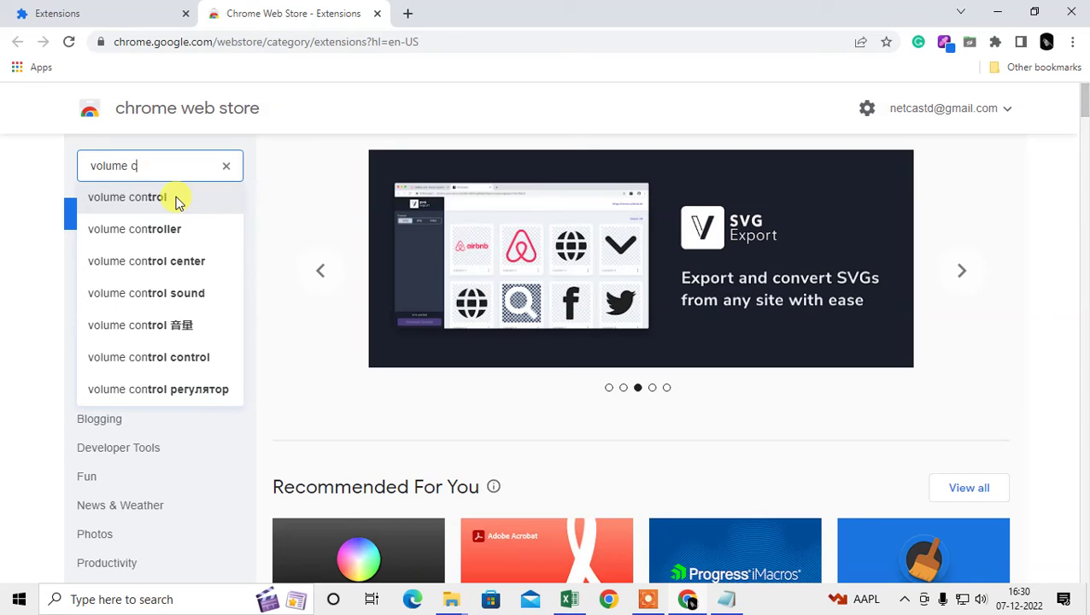
key("BackSpace")
type("boos")
left_click(129, 198)
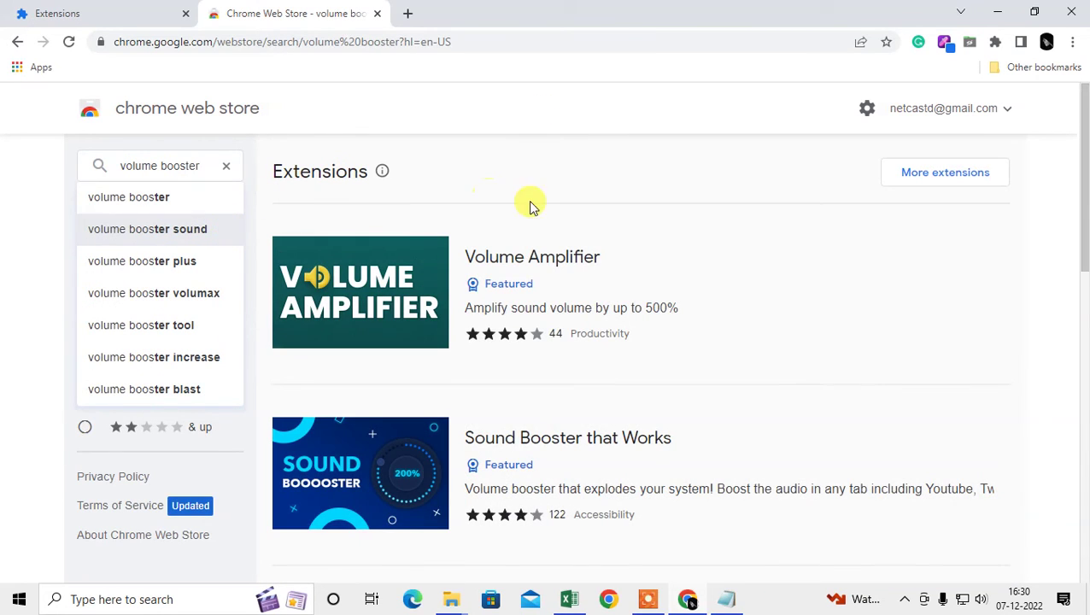
Open the Volume Booster extension page (400,000 users) and choose Add to Chrome
scroll(723, 310, "down", 5)
scroll(722, 309, "down", 1)
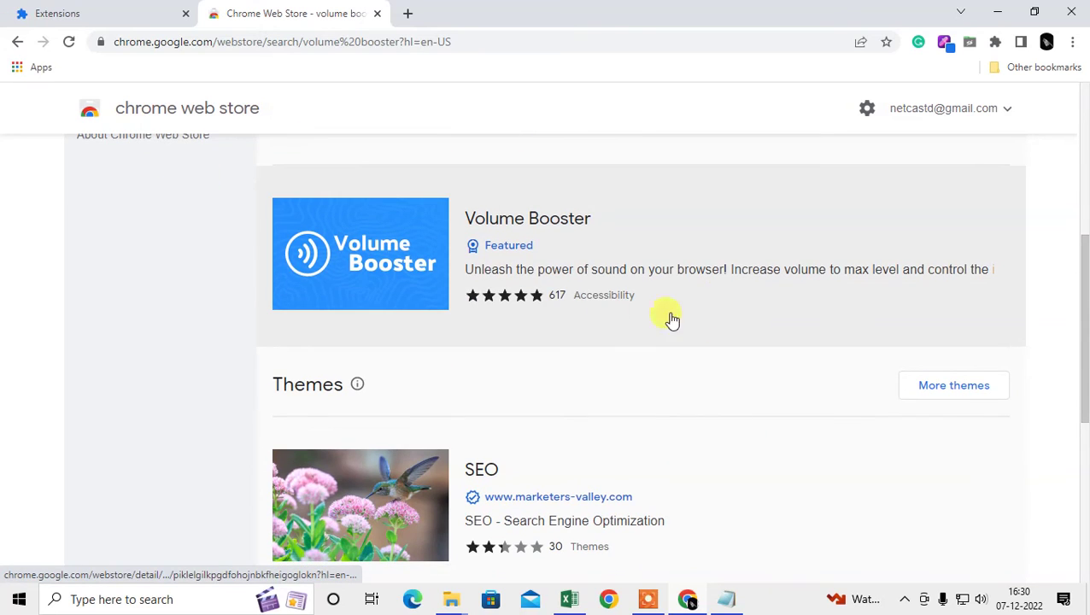
scroll(554, 287, "down", 3)
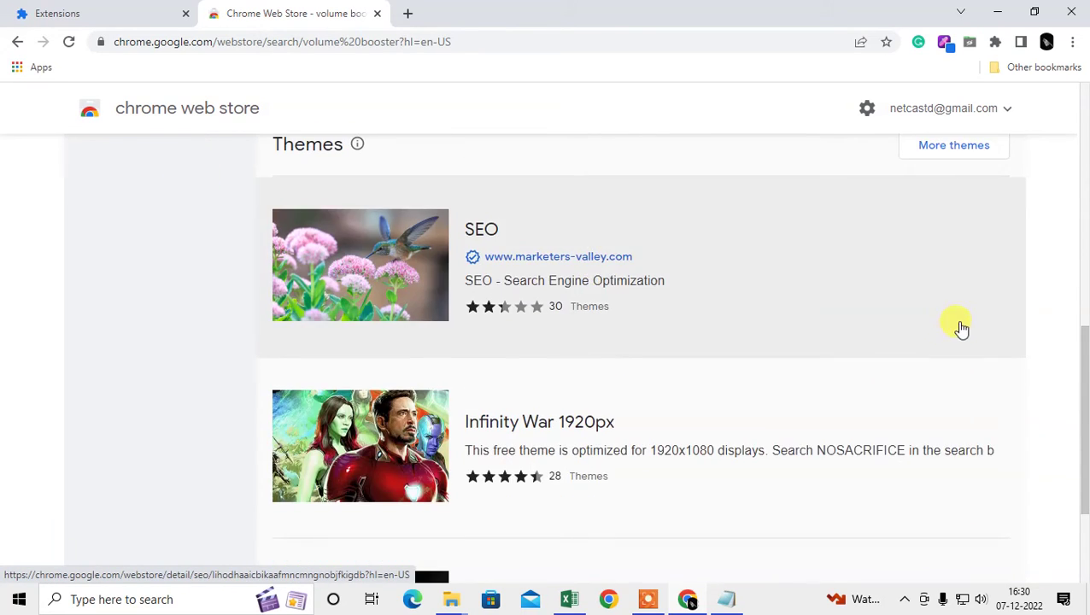
scroll(961, 329, "up", 4)
left_click(565, 339)
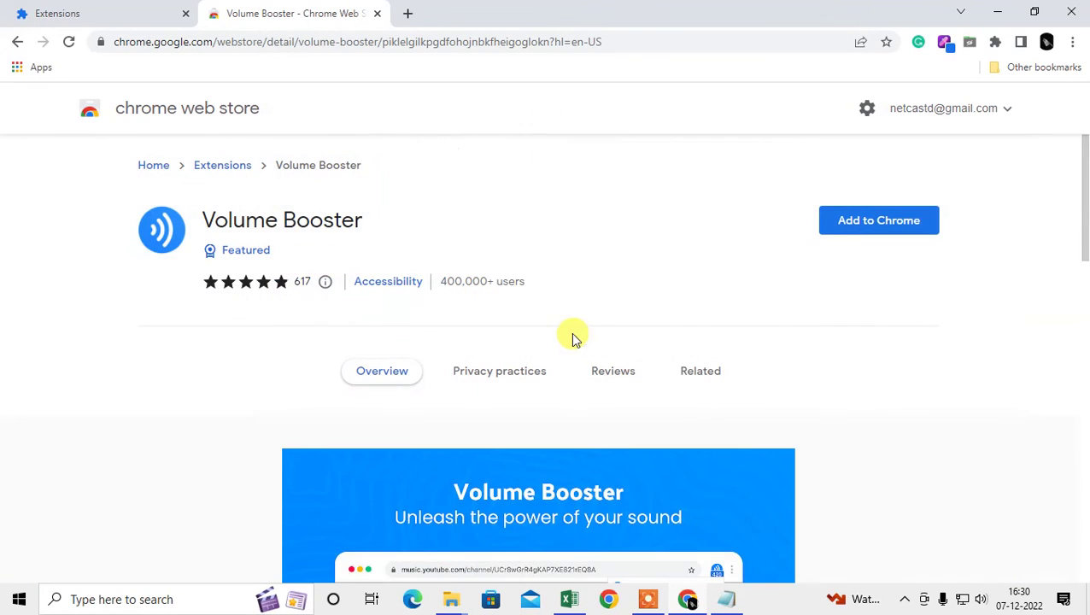
double_click(452, 282)
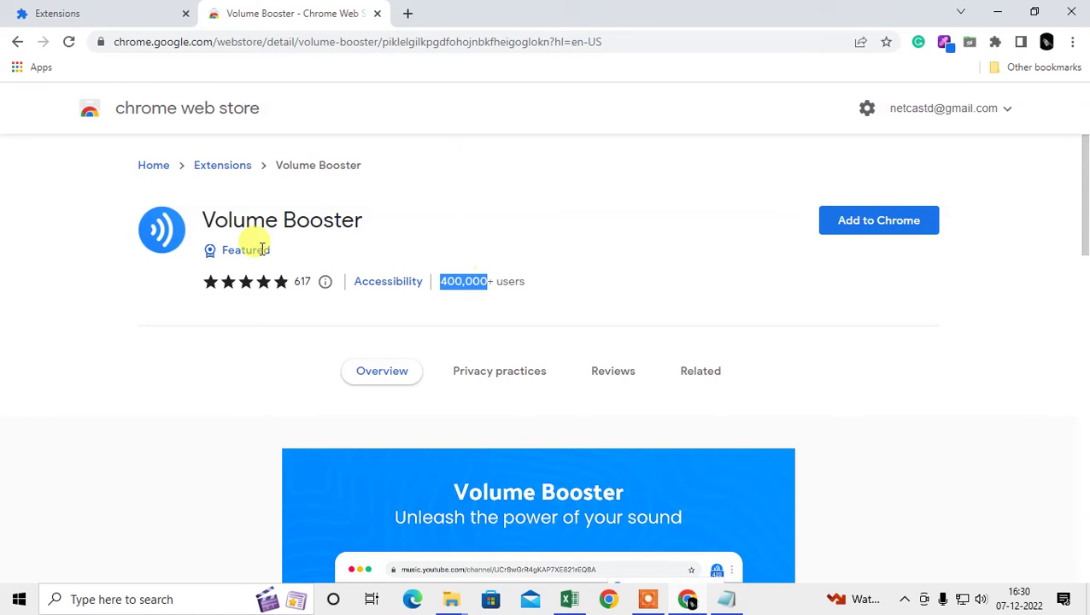
left_click(863, 222)
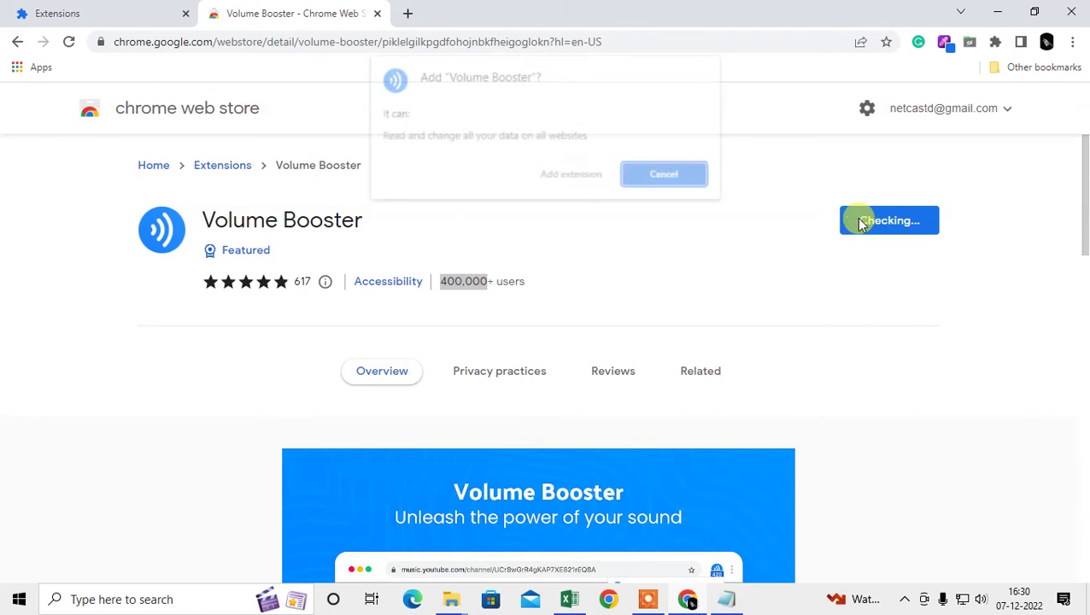
Confirm installing Volume Booster and pin it to the Chrome toolbar
left_click(577, 177)
scroll(540, 296, "down", 5)
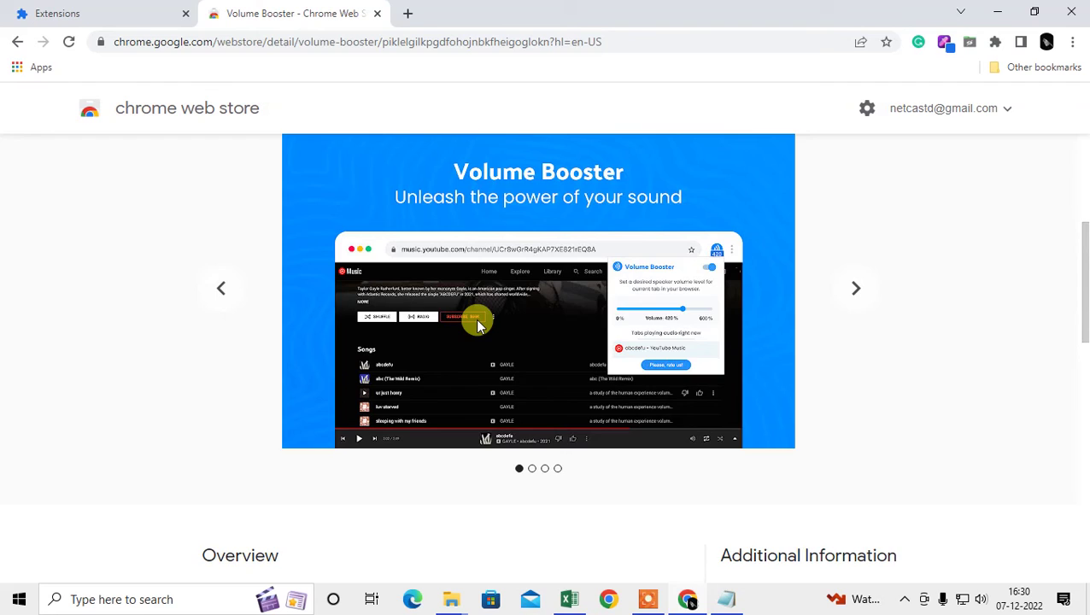
left_click(968, 66)
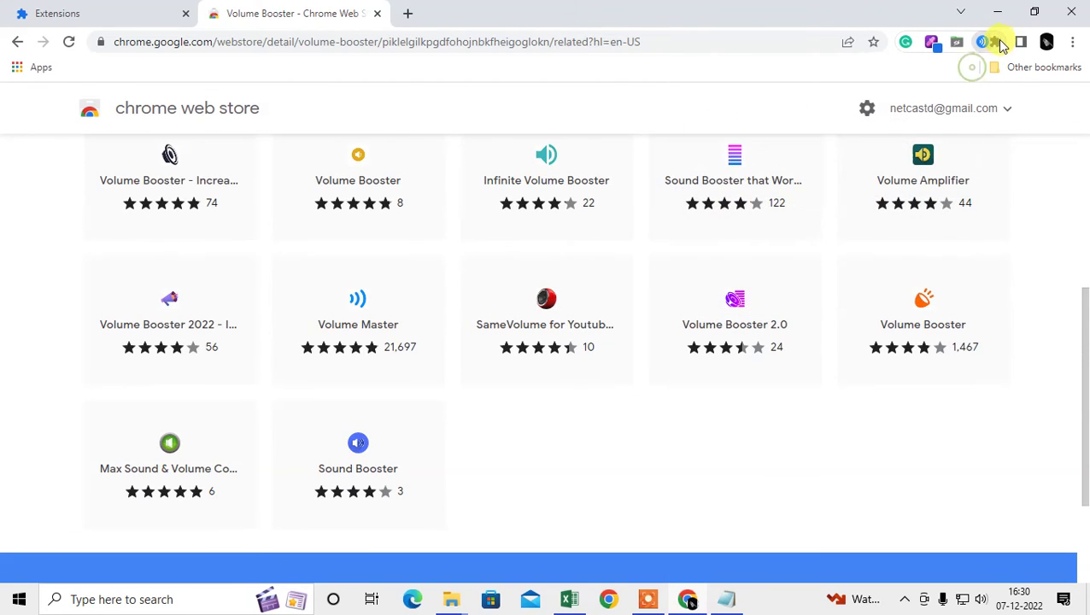
left_click(996, 41)
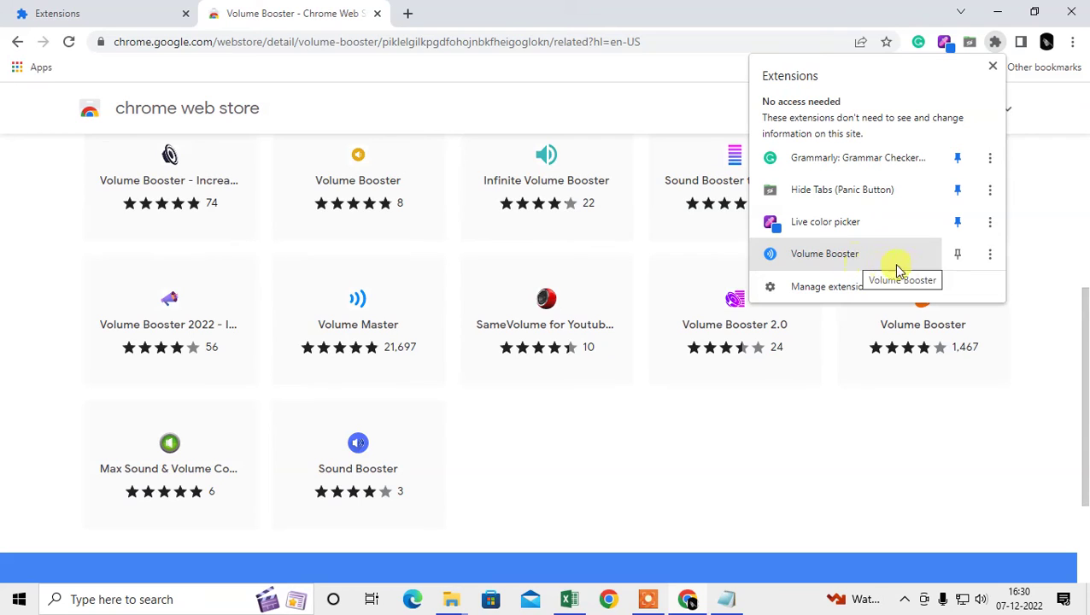
left_click(958, 255)
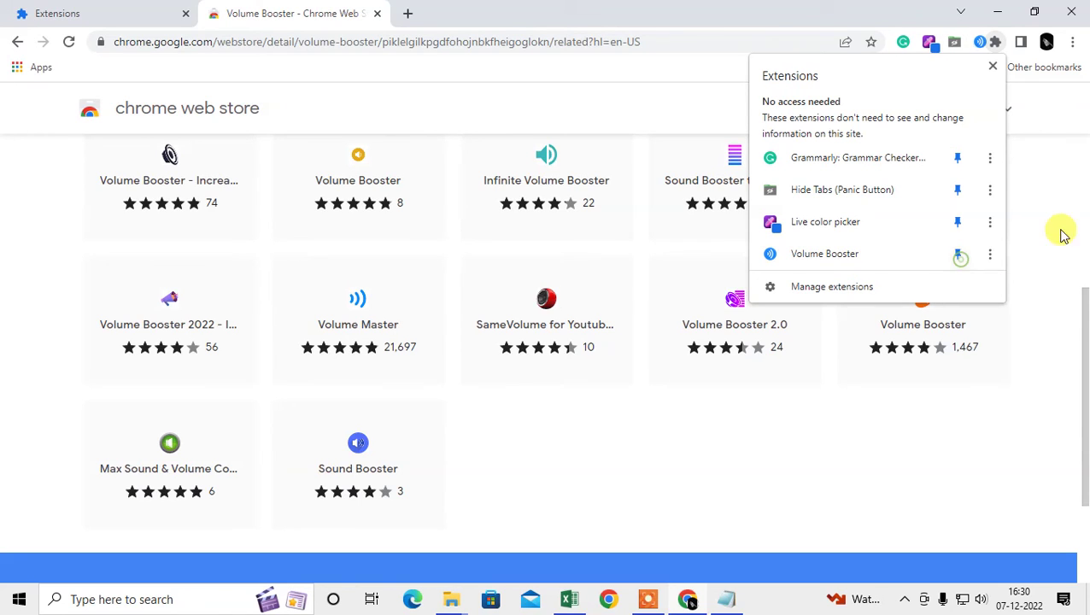
left_click(1064, 235)
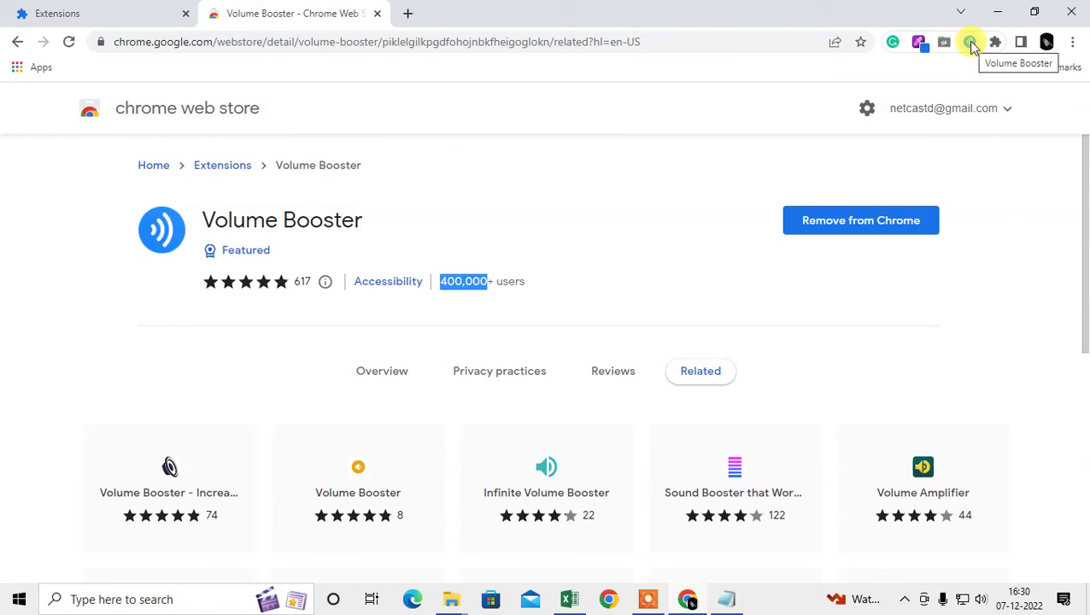
Boost the tab volume to 200% in the Volume Booster popup, switch it off, and show the desktop
left_click(970, 43)
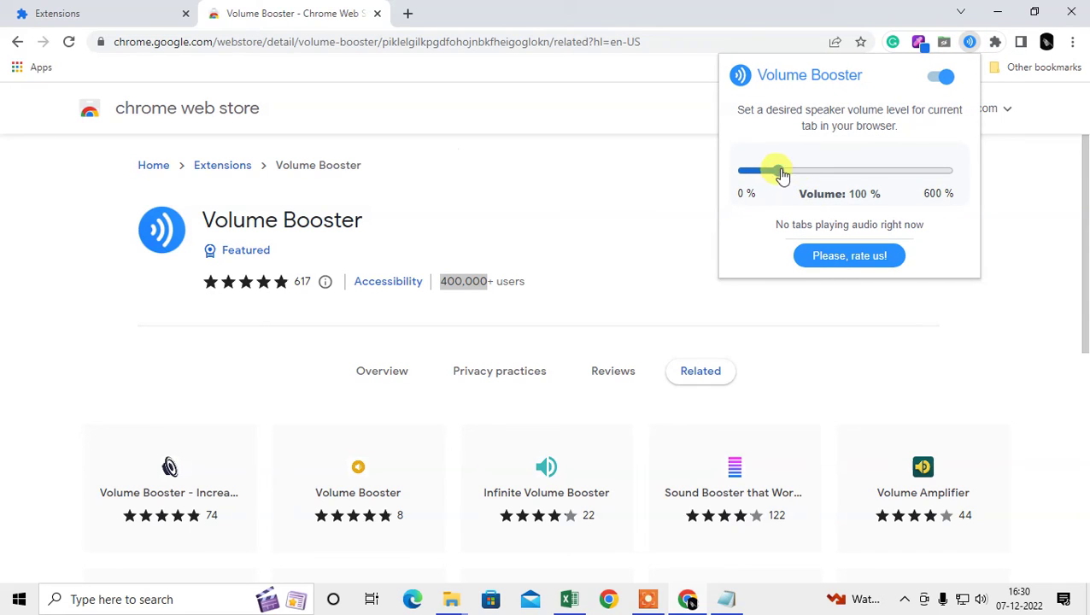
left_click_drag(780, 173, 810, 180)
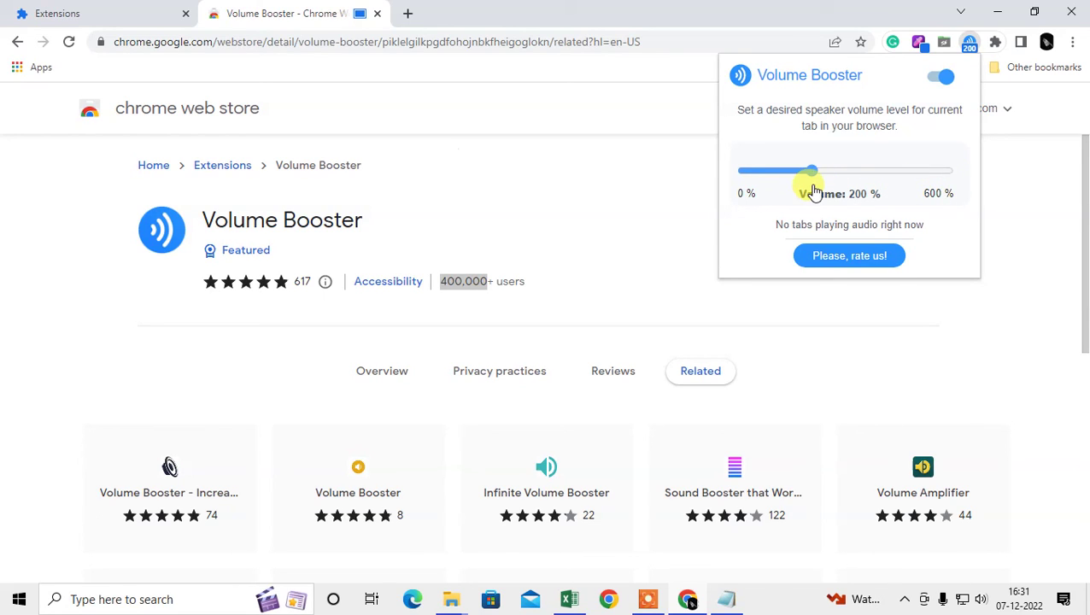
left_click(941, 79)
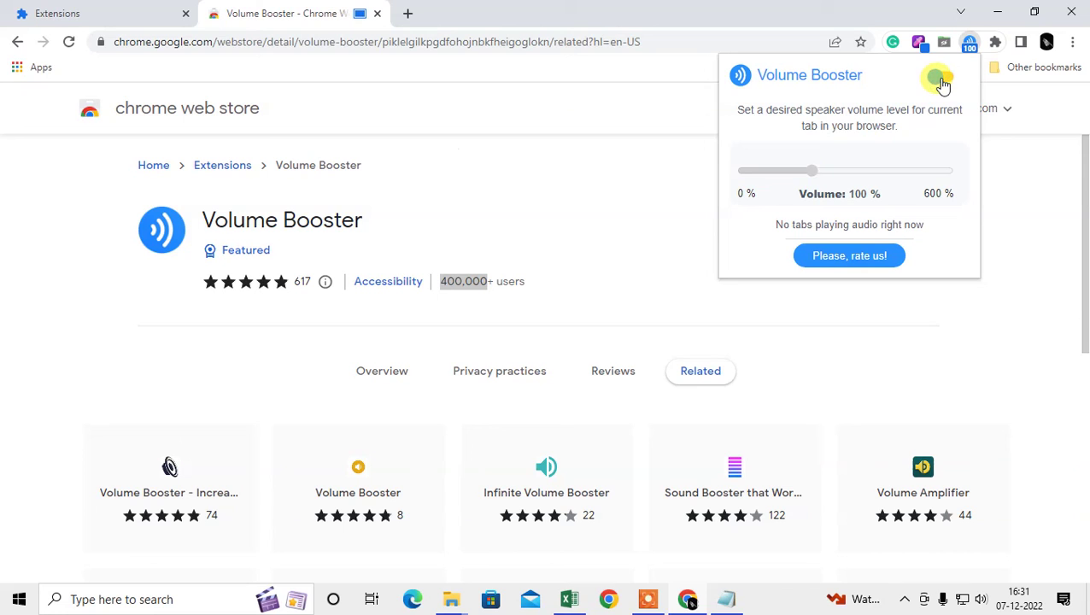
left_click(1038, 154)
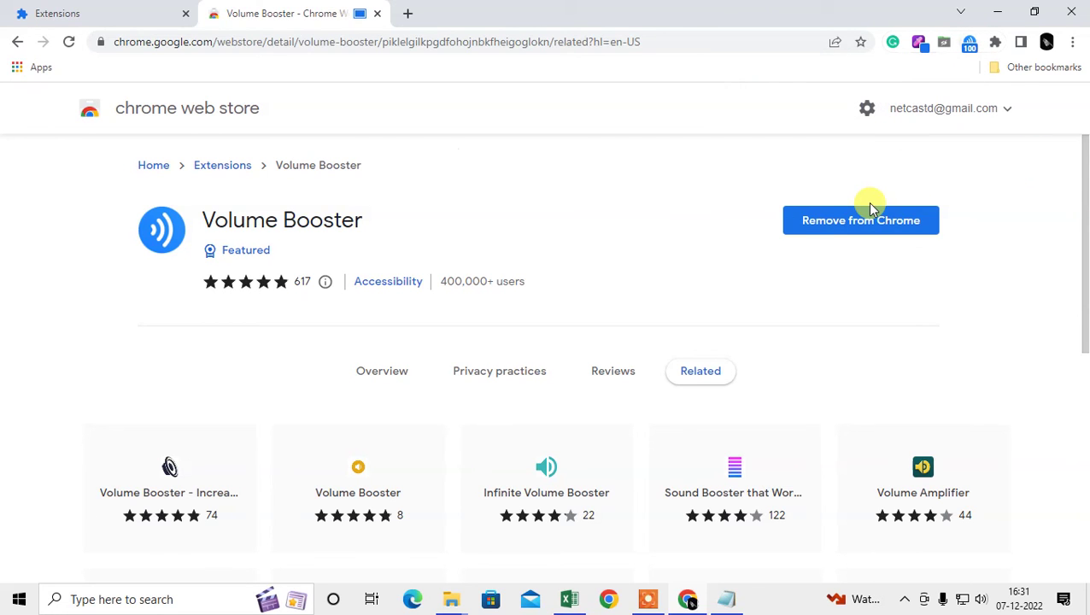
key("super+d")
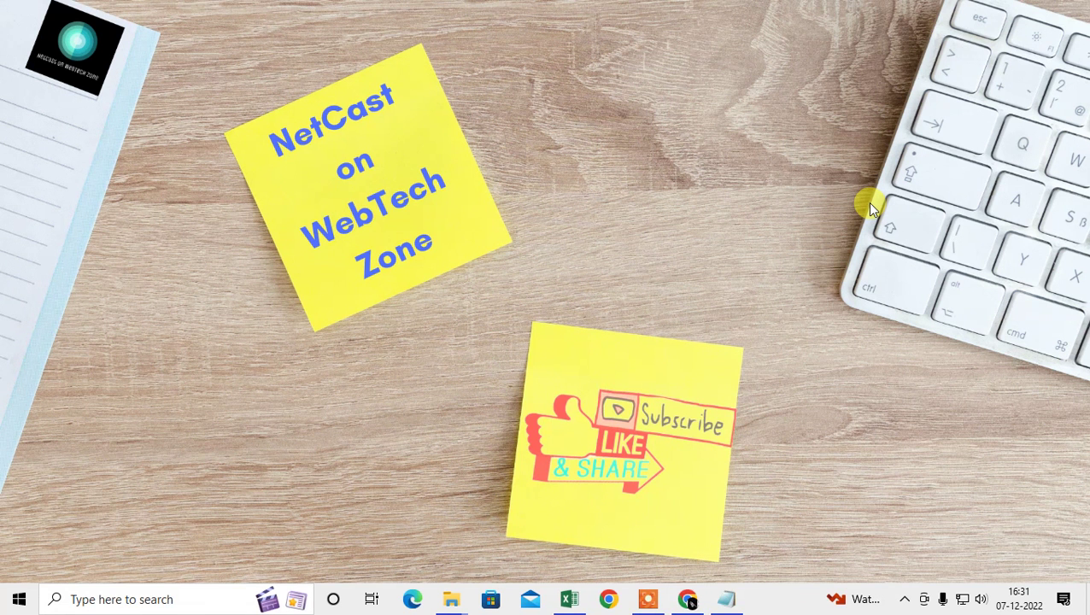